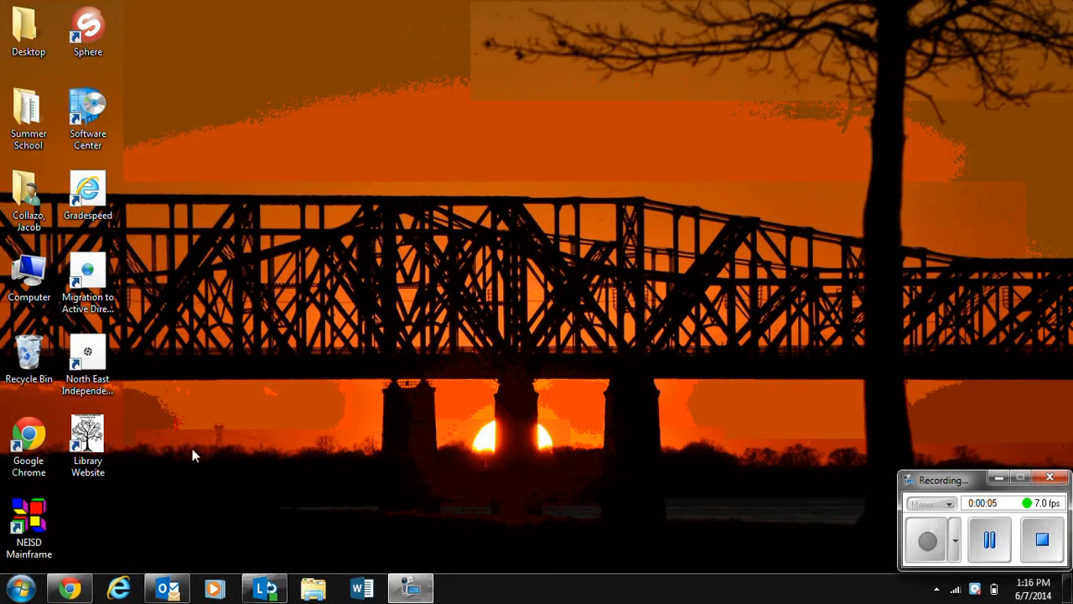
Start the Add Printer wizard for a network printer and choose that the wanted printer isn't listed
click(23, 590)
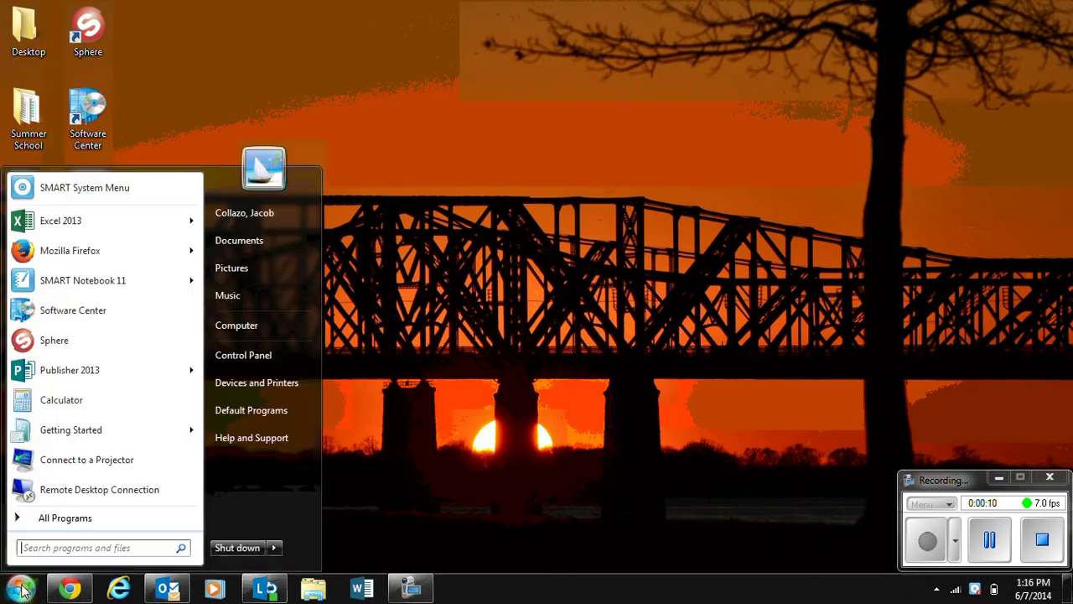
click(263, 384)
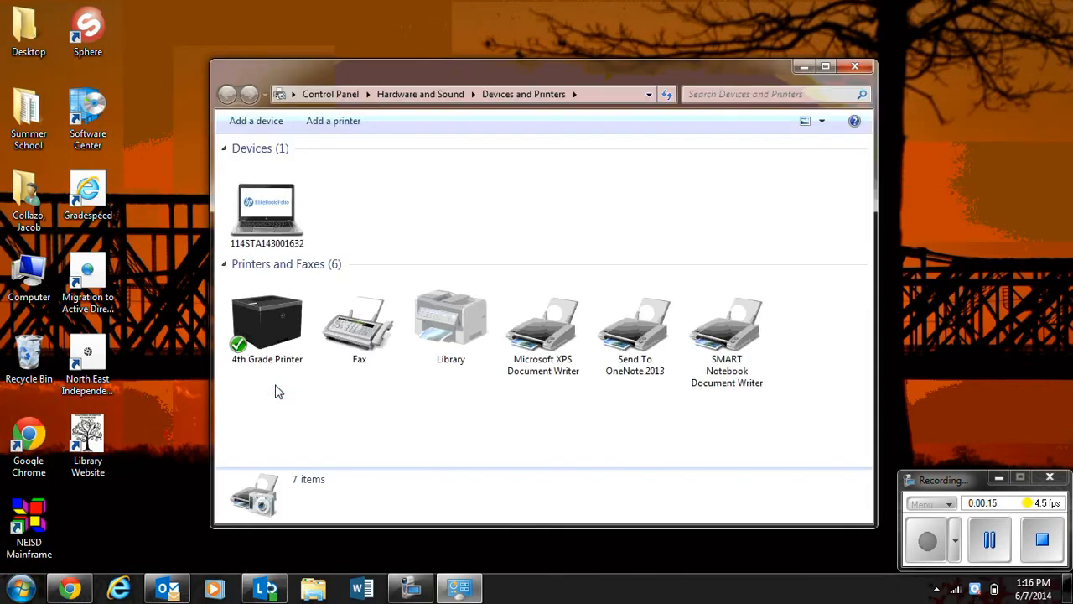
click(341, 126)
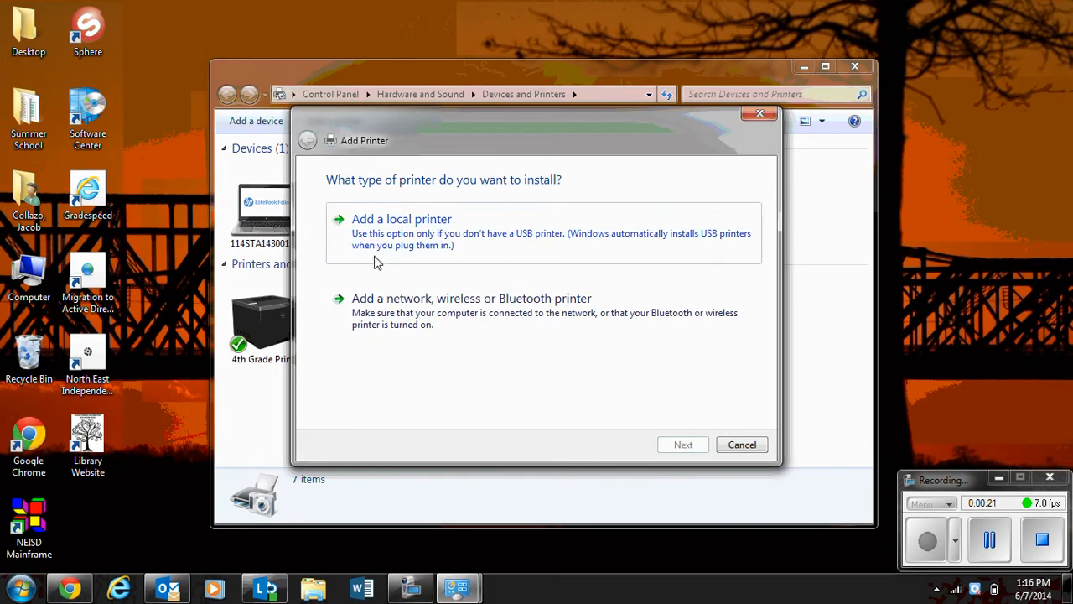
click(386, 300)
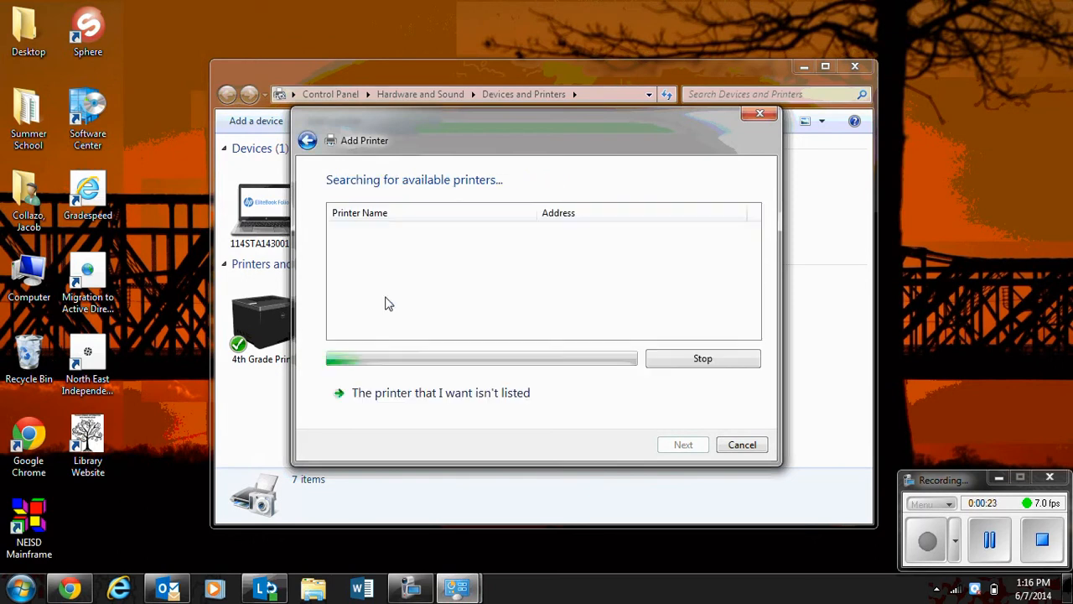
click(457, 394)
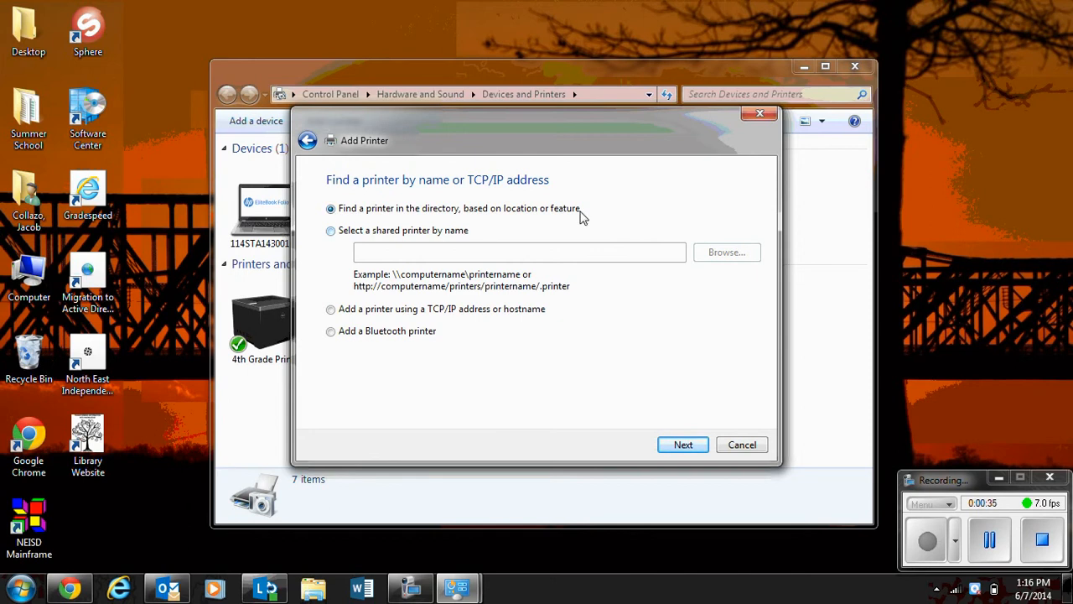
Search the directory for printers named 105 with Find Now
click(683, 444)
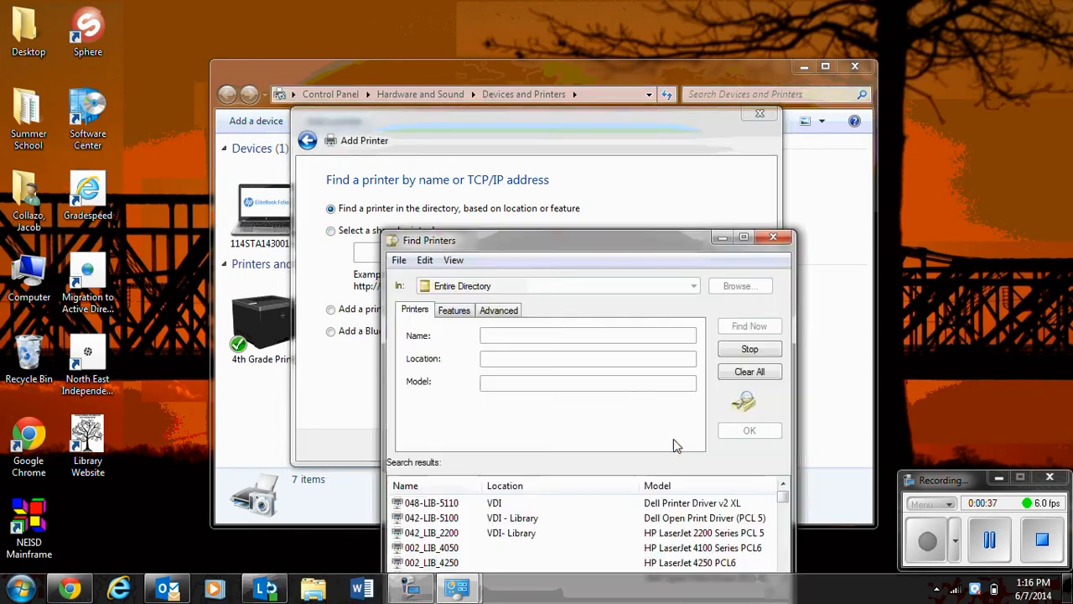
click(589, 336)
text(105)
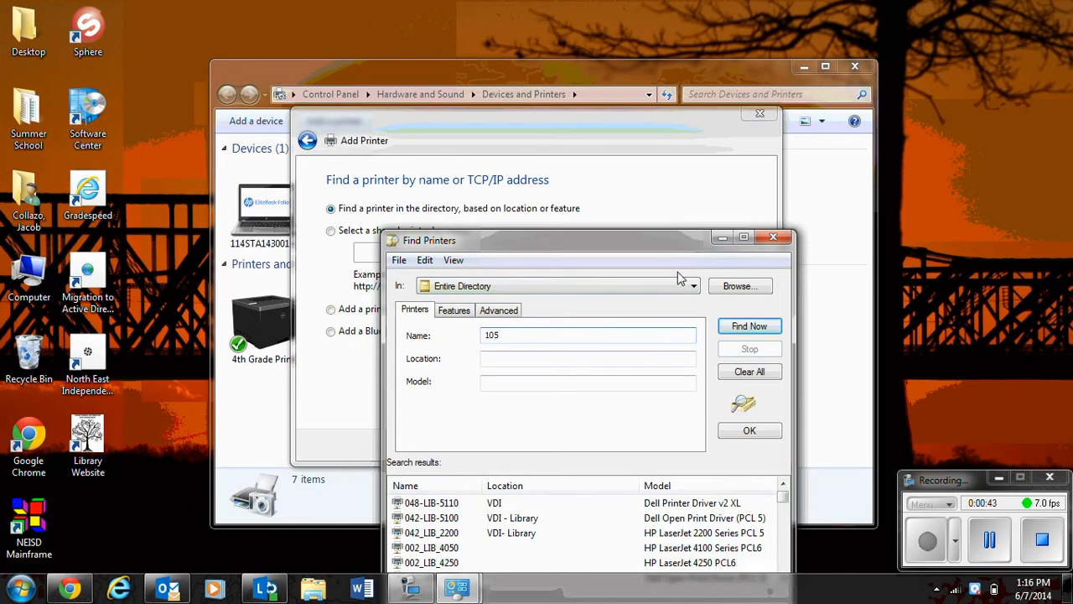
click(750, 327)
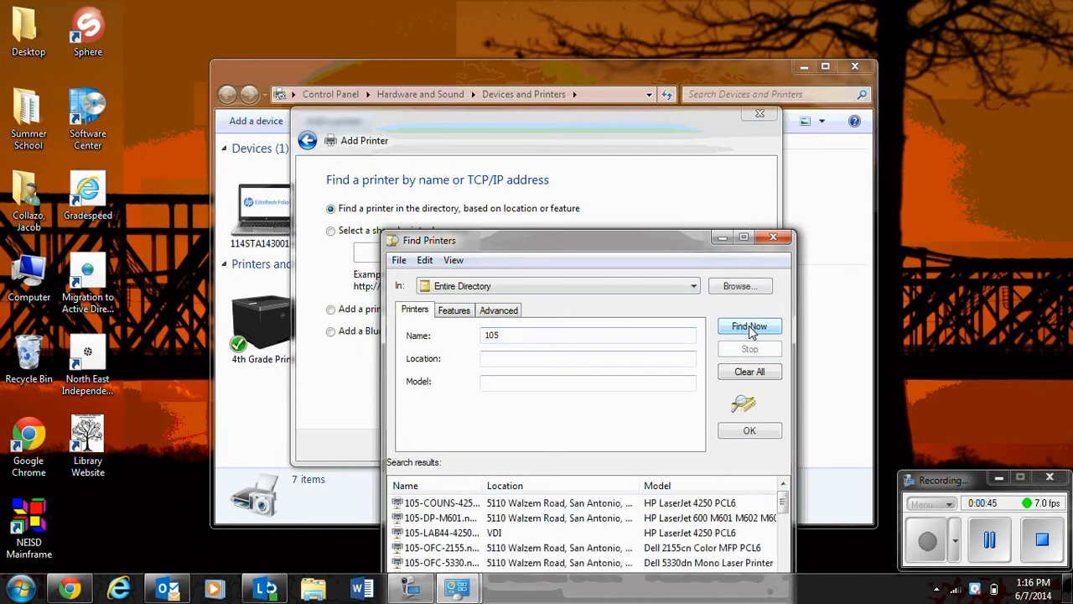
Enlarge the Find Printers results and install 105-CONF-5330 from TRHS-VDIPRINT
drag(674, 238, 650, 38)
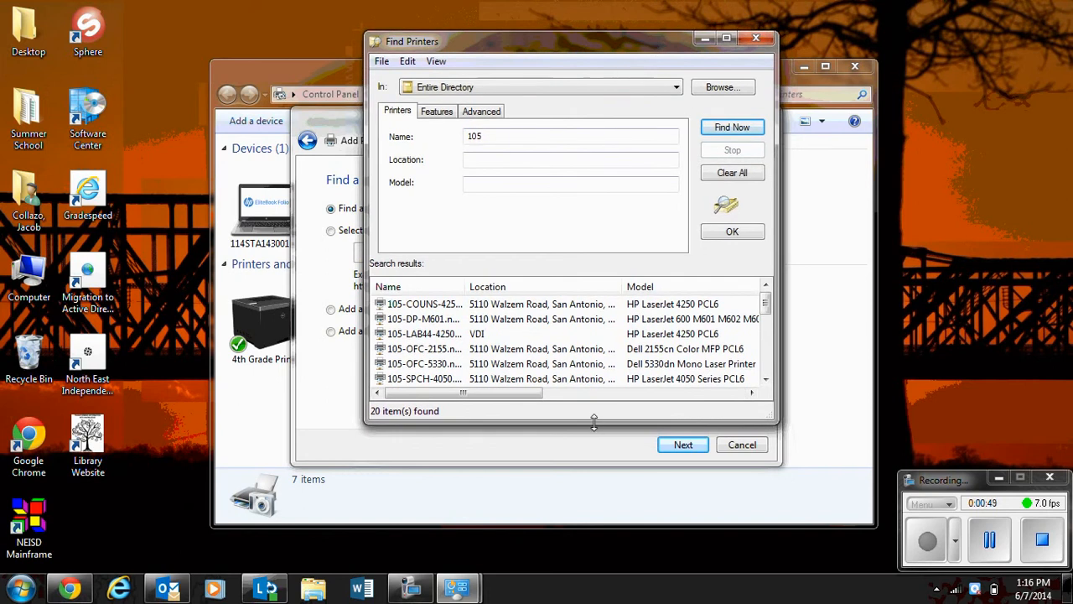
drag(594, 421, 605, 524)
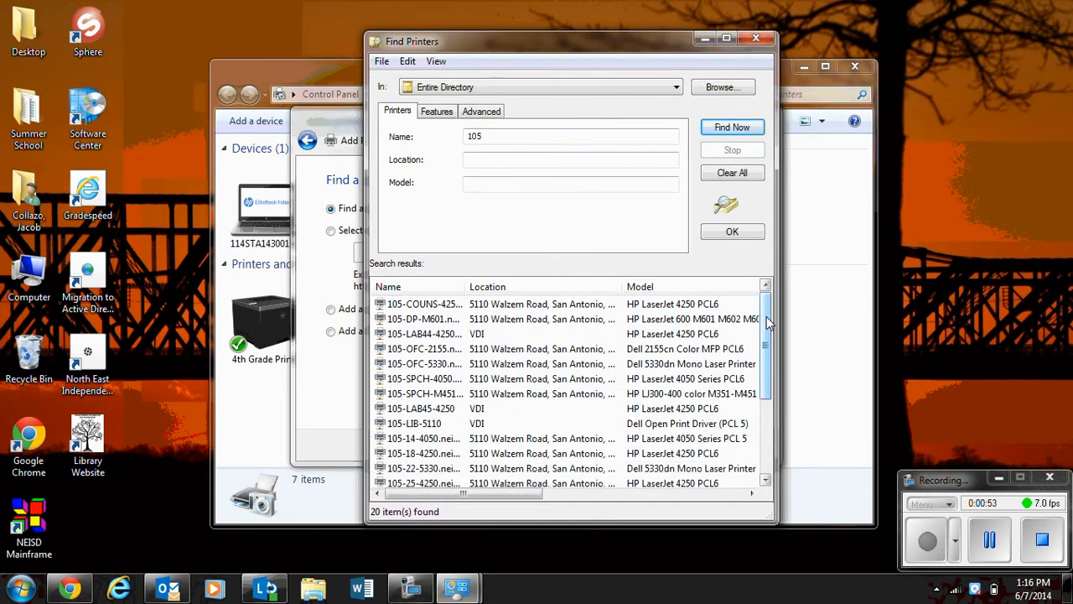
drag(769, 323, 769, 390)
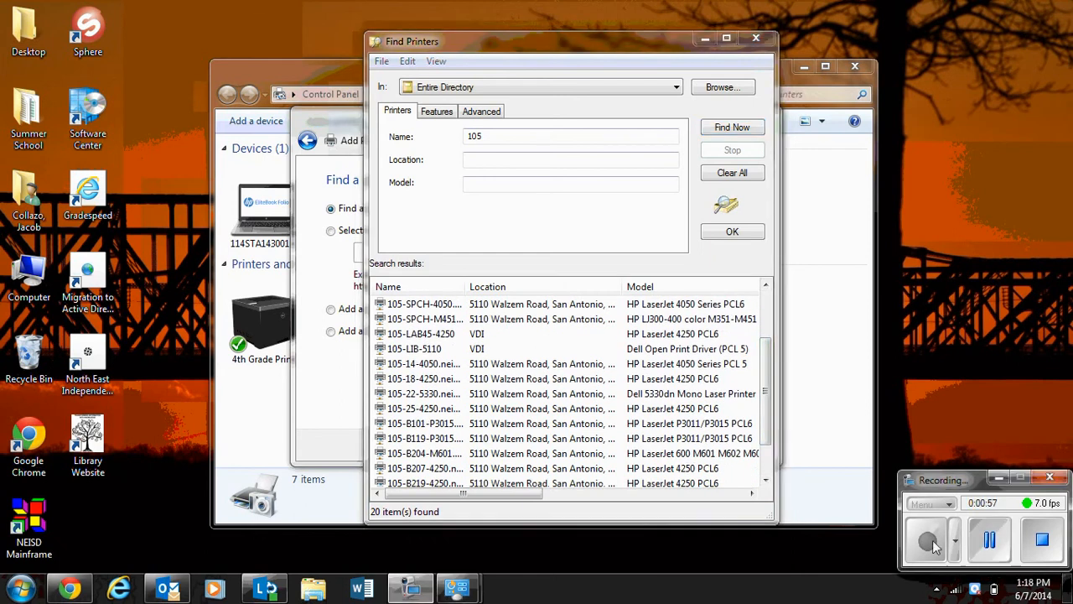
drag(769, 369, 771, 407)
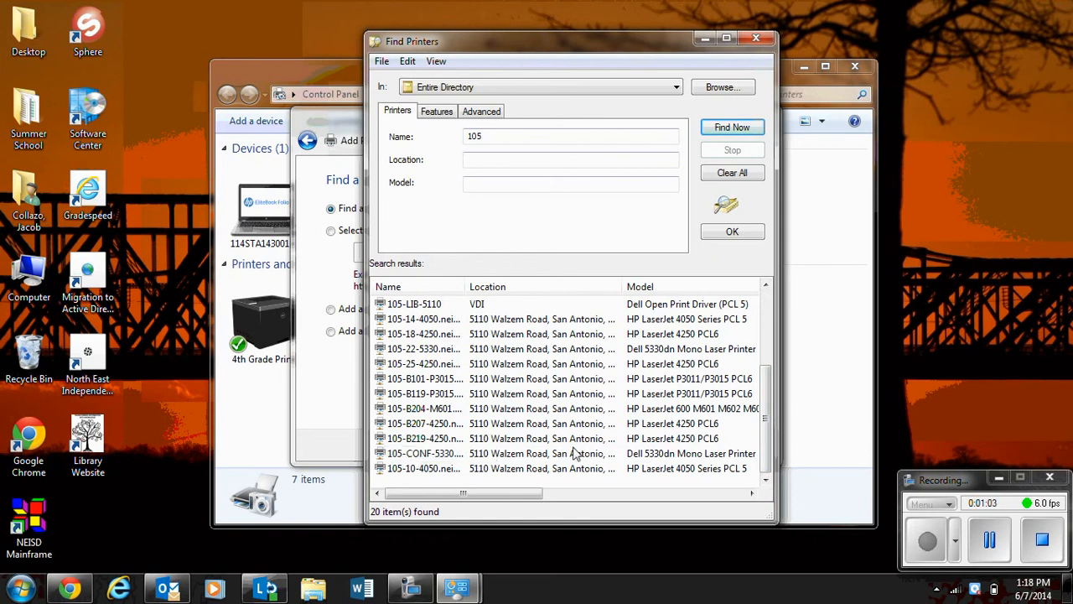
double_click(428, 453)
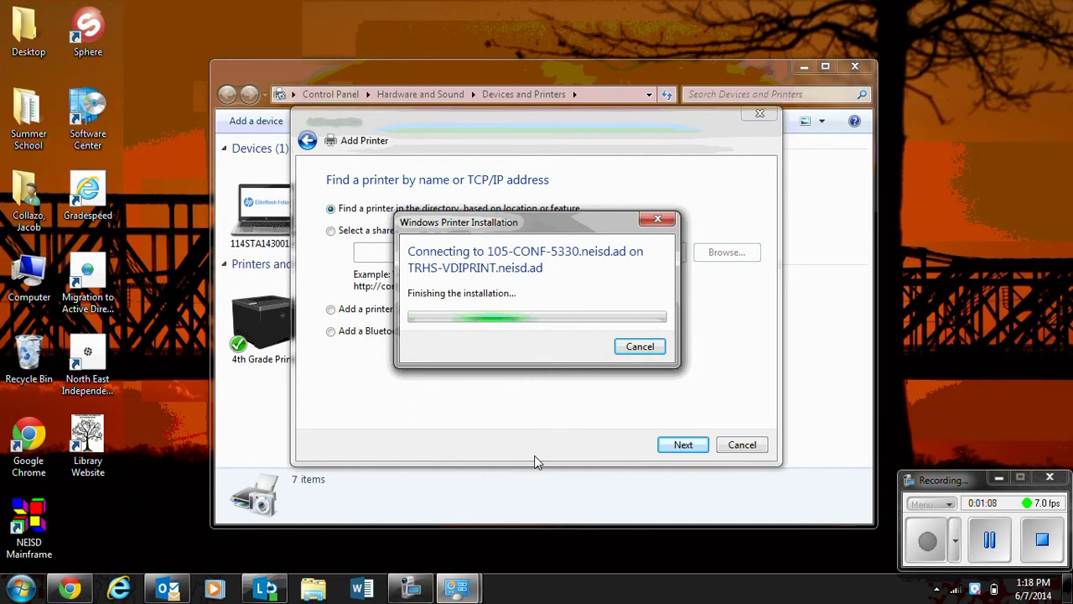
Finish installing 105-CONF-5330 as the default printer and send a test page
click(682, 444)
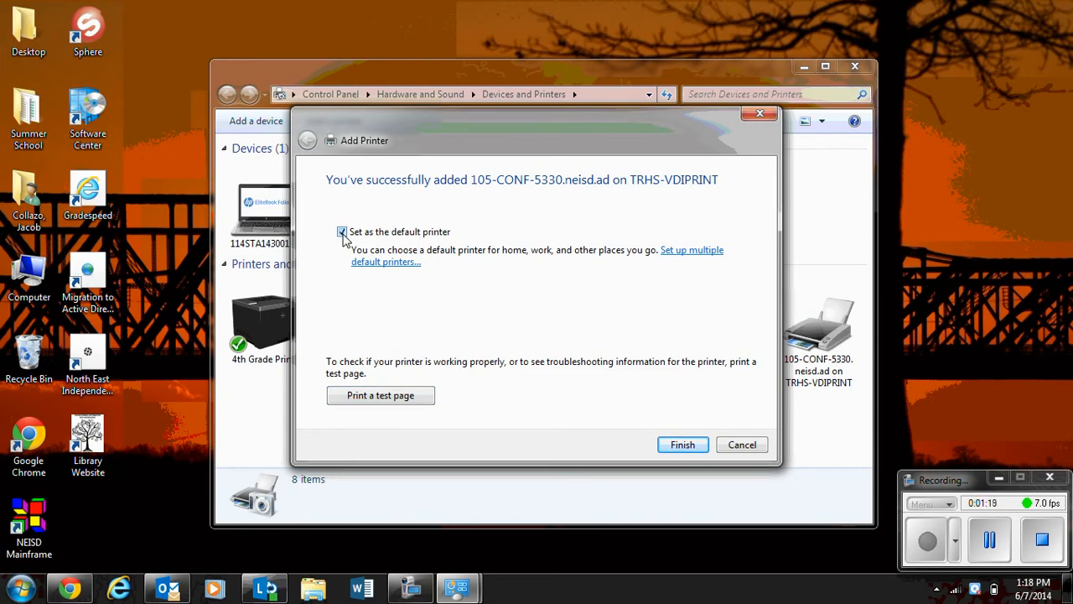
click(391, 396)
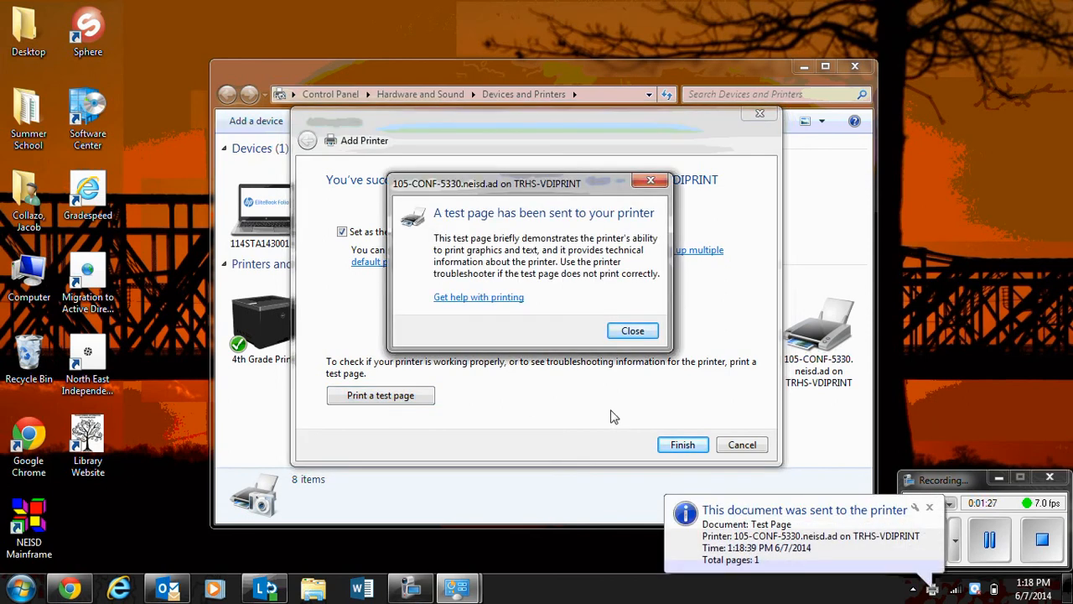
click(632, 330)
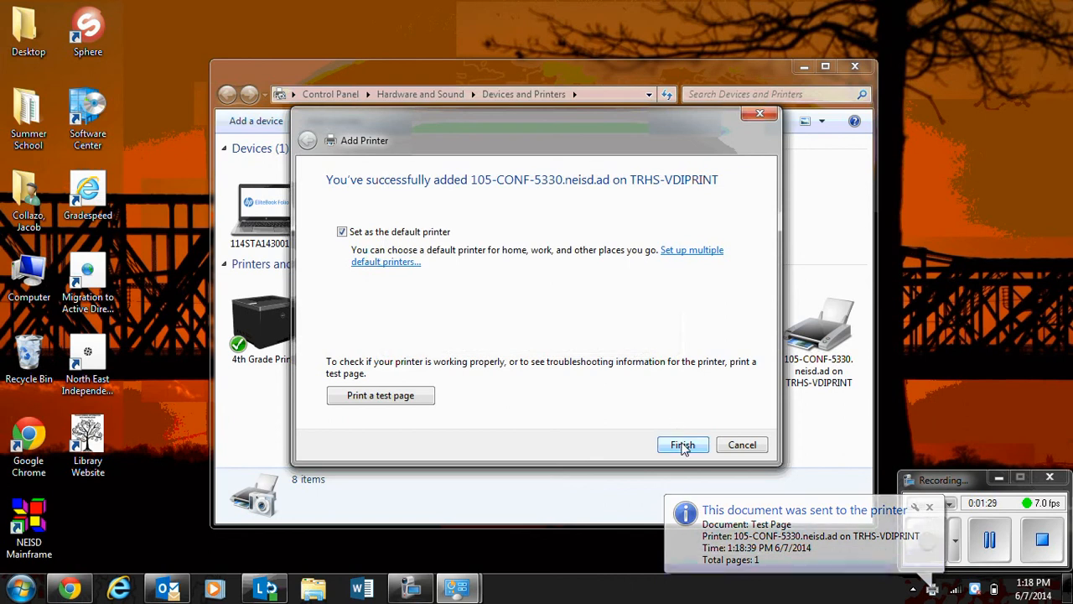